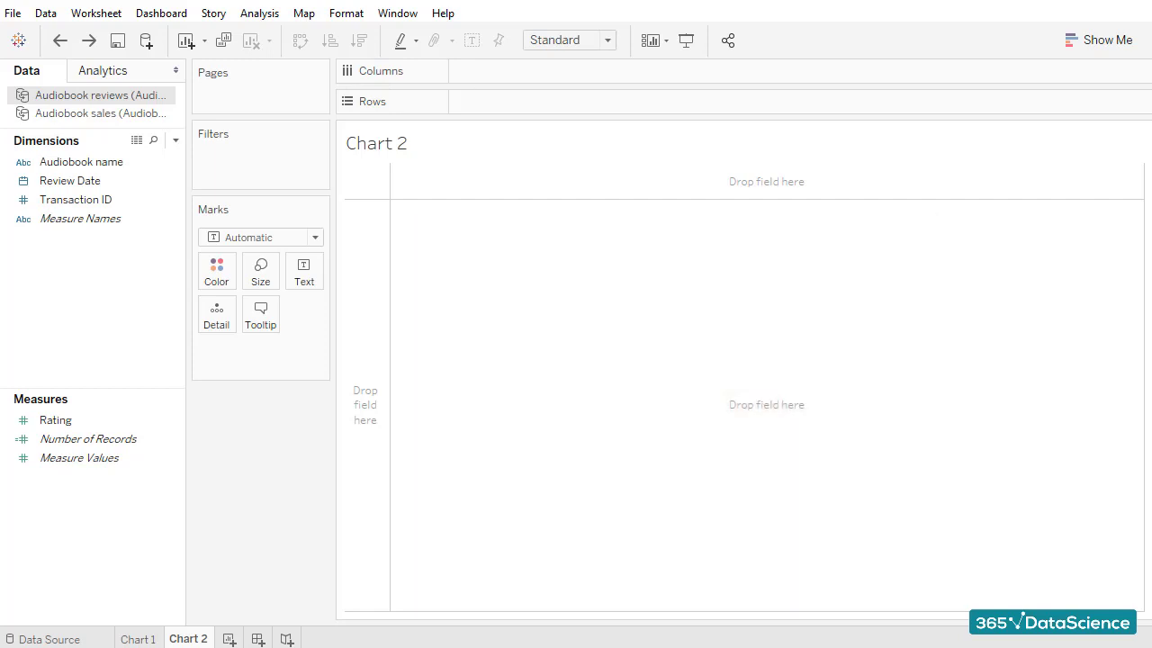
# Add Rating to the Marks card and change its aggregation from Sum to Count, showing 10,798
pyautogui.moveTo(82, 421); pyautogui.dragTo(504, 283)
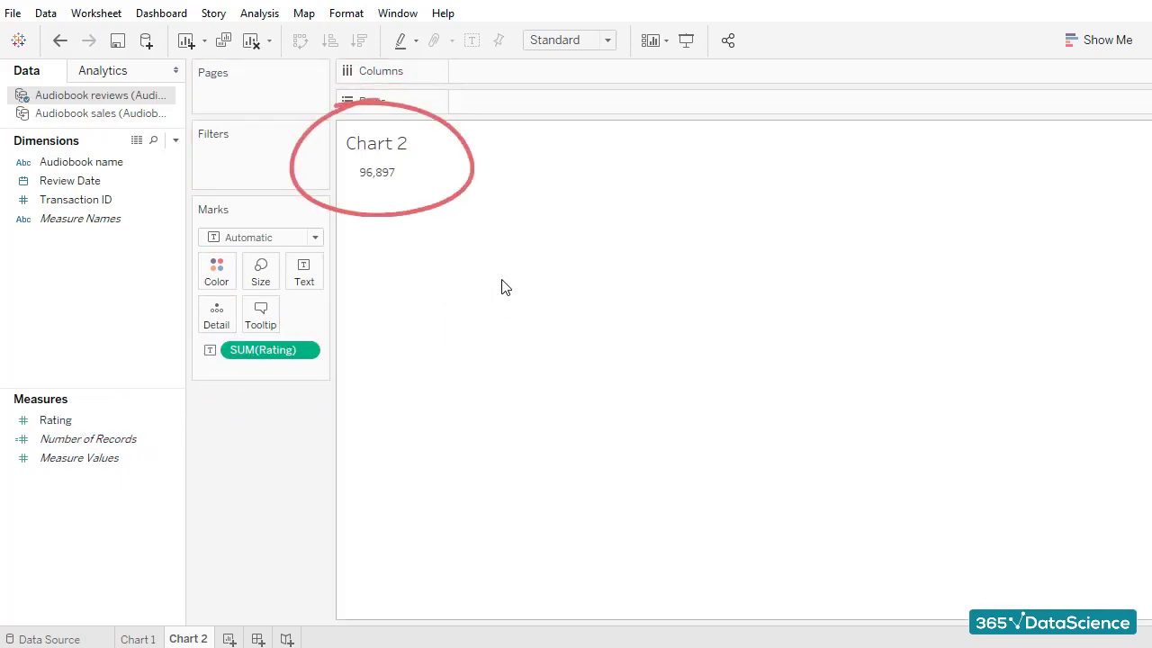
pyautogui.click(306, 350)
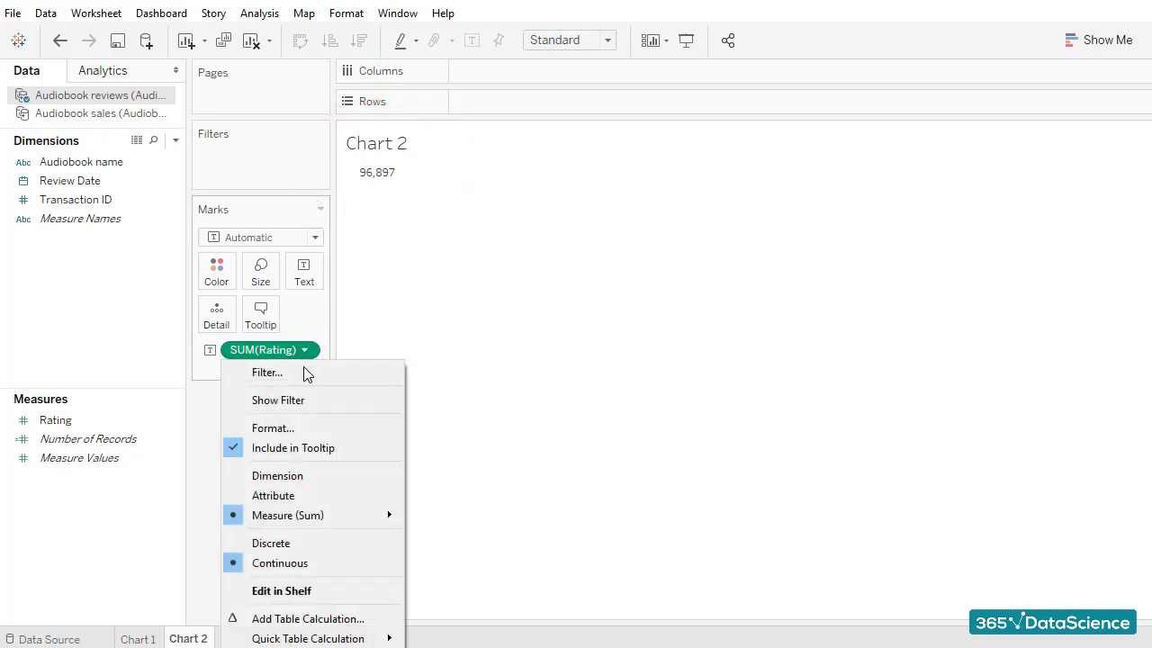
pyautogui.moveTo(303, 513)
pyautogui.click(418, 525)
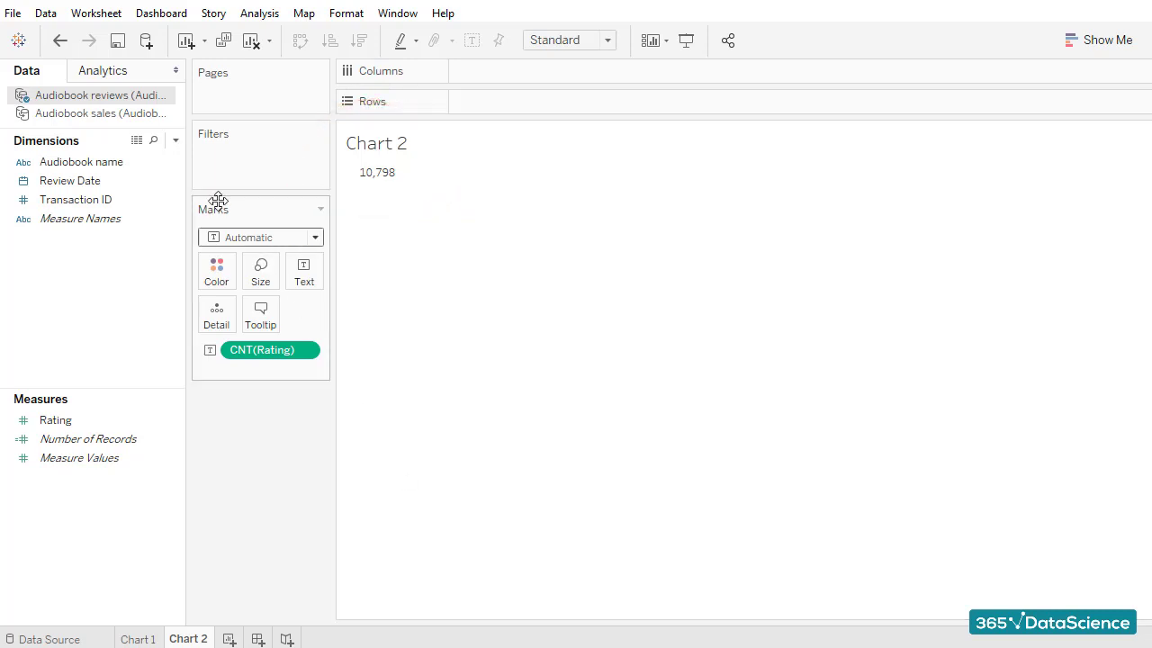
# Split the rating counts by Audiobook name on Columns and display them as a pie chart
pyautogui.moveTo(128, 159); pyautogui.dragTo(378, 167)
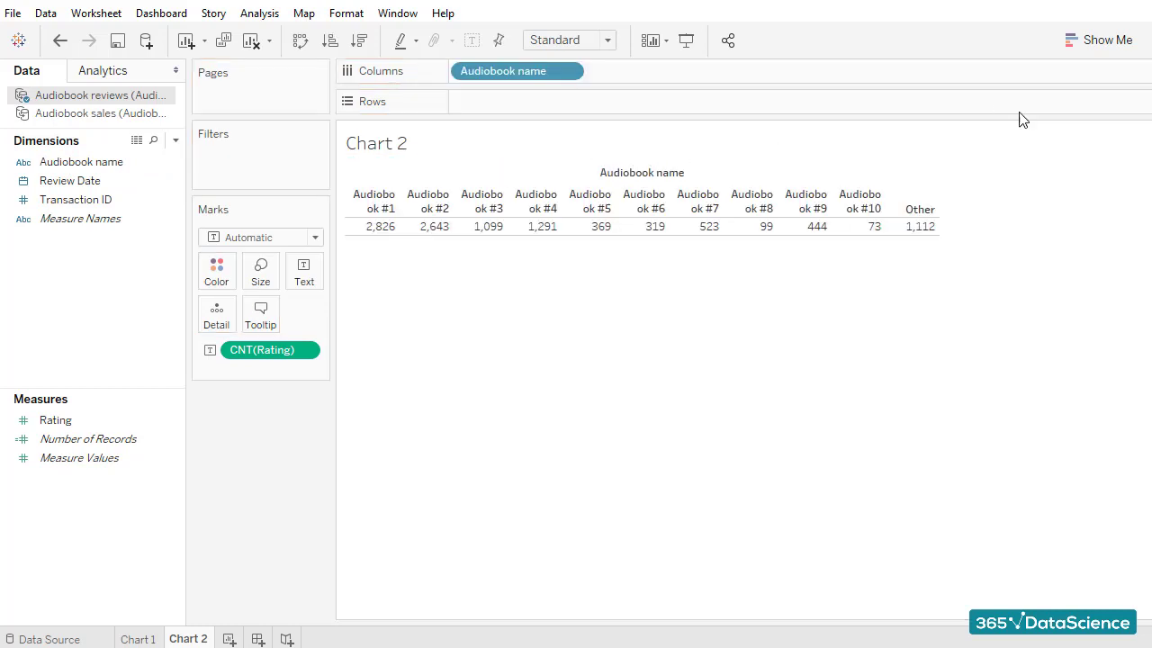
pyautogui.click(1103, 44)
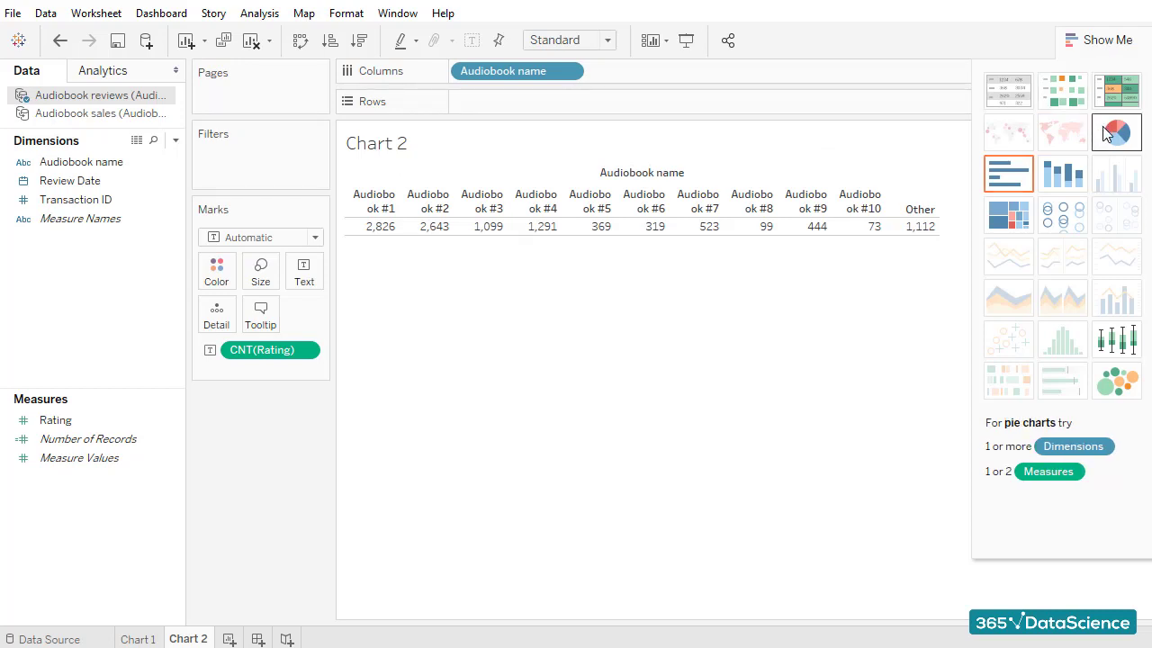
pyautogui.click(1104, 128)
pyautogui.click(1093, 39)
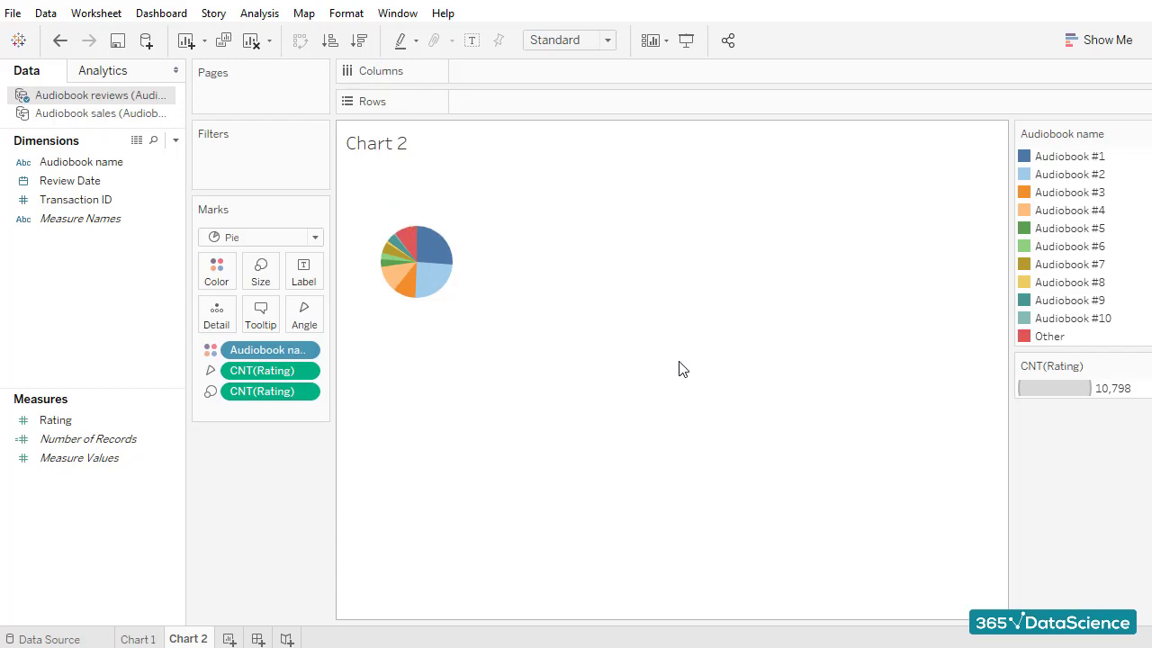
# Enlarge the pie chart with Ctrl+Up/Right, then scale it back slightly with Ctrl+Down/Left
pyautogui.hotkey('ctrl', 'shift', 'b')
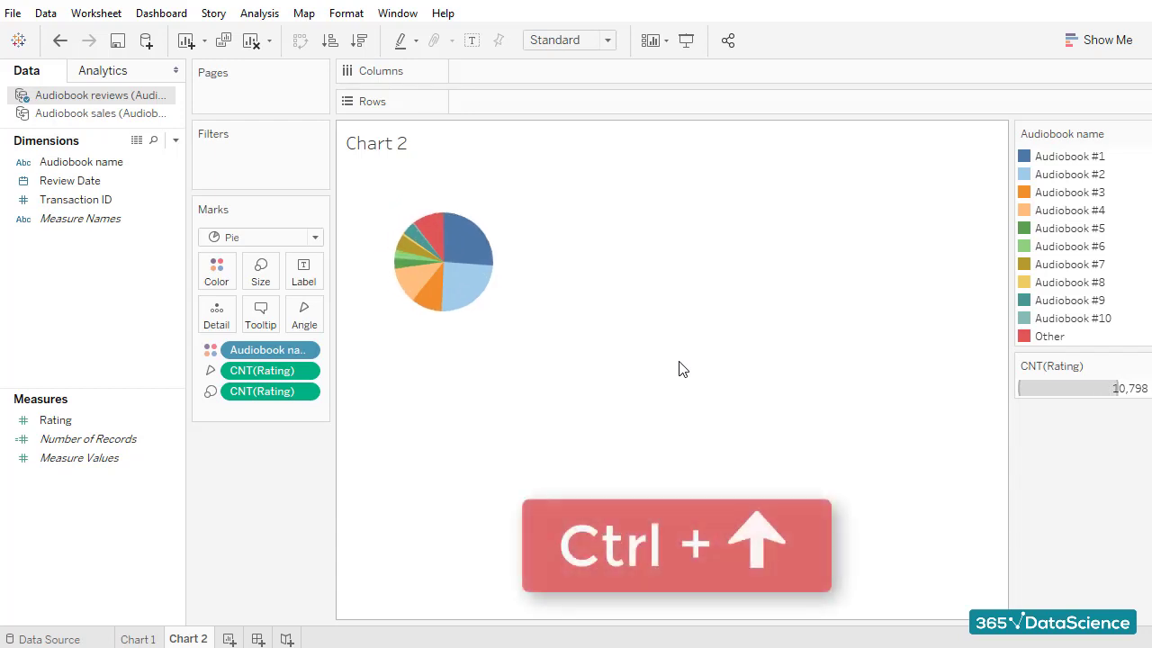
pyautogui.hotkey('ctrl', 'shift', 'b')
pyautogui.hotkey('ctrl', 'shift', 'b')
pyautogui.hotkey('ctrl', 'shift', 'b')
pyautogui.hotkey('ctrl', 'shift', 'b')
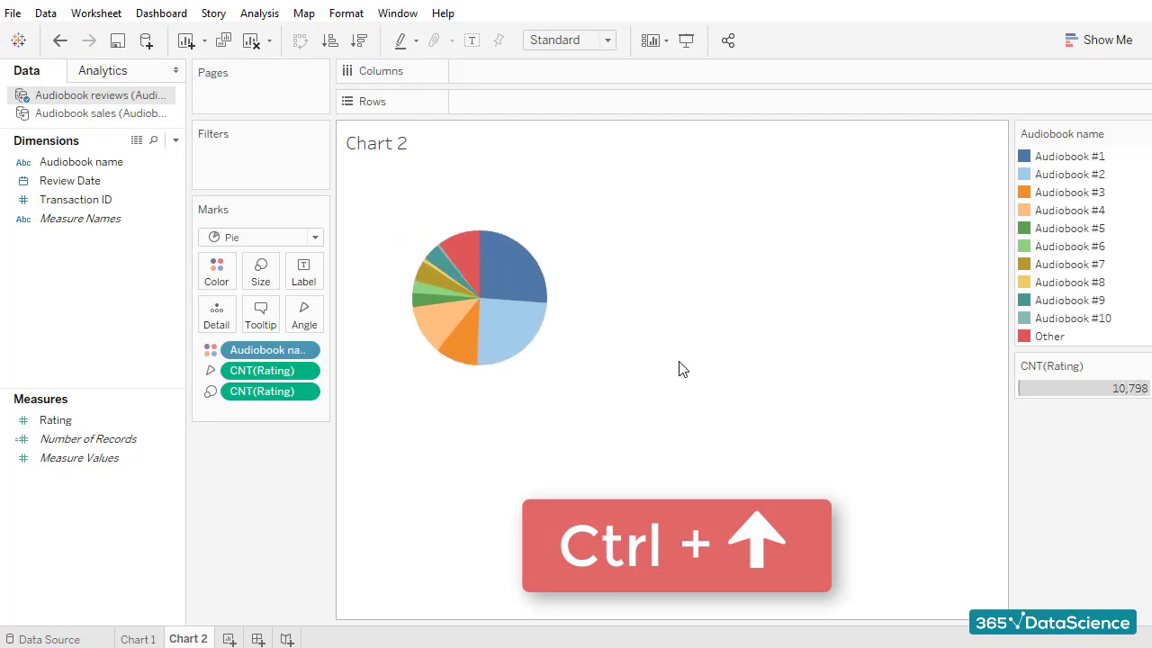
pyautogui.hotkey('ctrl', 'Up')
pyautogui.hotkey('ctrl', 'Up')
pyautogui.hotkey('ctrl', 'Up')
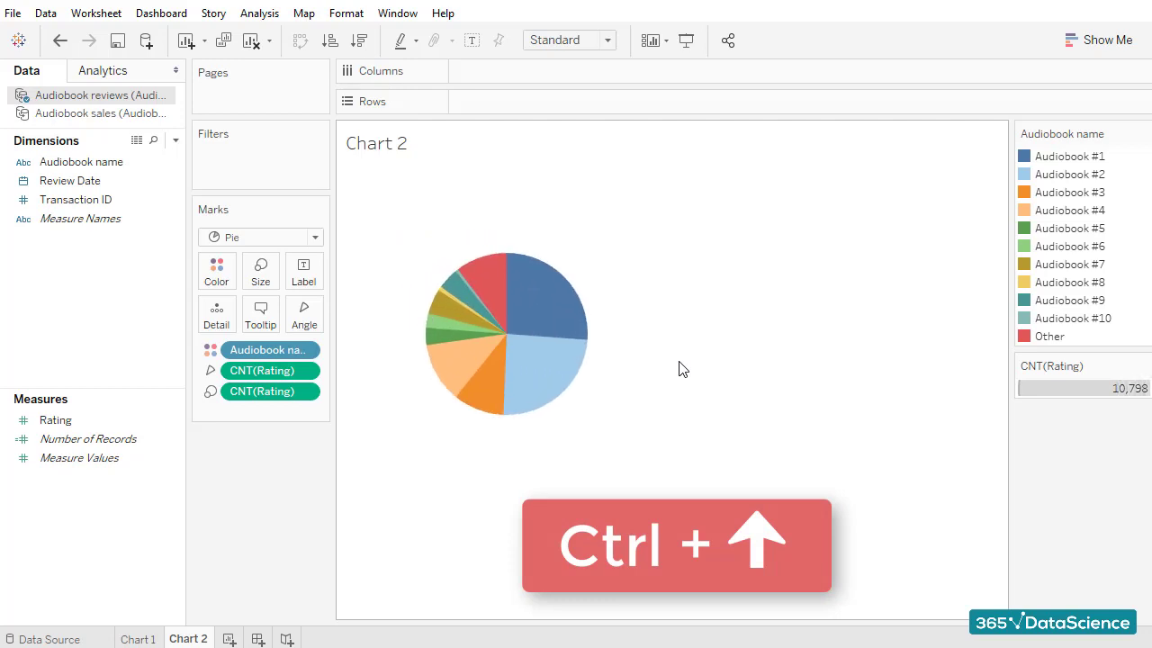
pyautogui.hotkey('ctrl', 'Right')
pyautogui.hotkey('ctrl', 'Right')
pyautogui.hotkey('ctrl', 'Right')
pyautogui.hotkey('ctrl', 'Right')
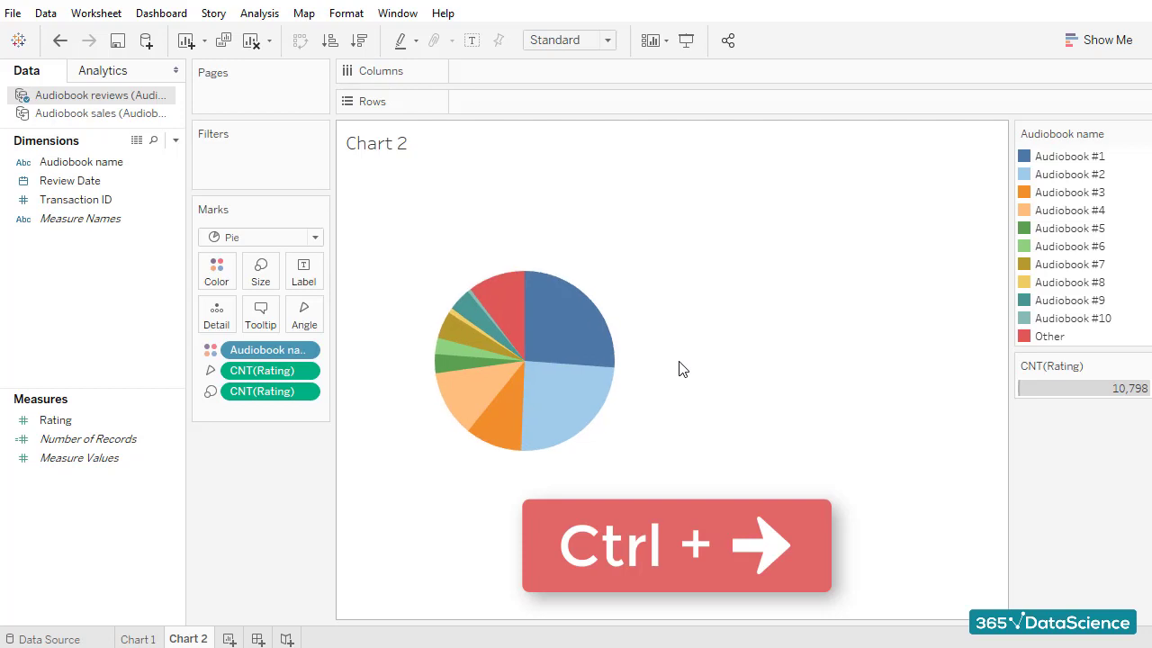
pyautogui.hotkey('ctrl', 'Right')
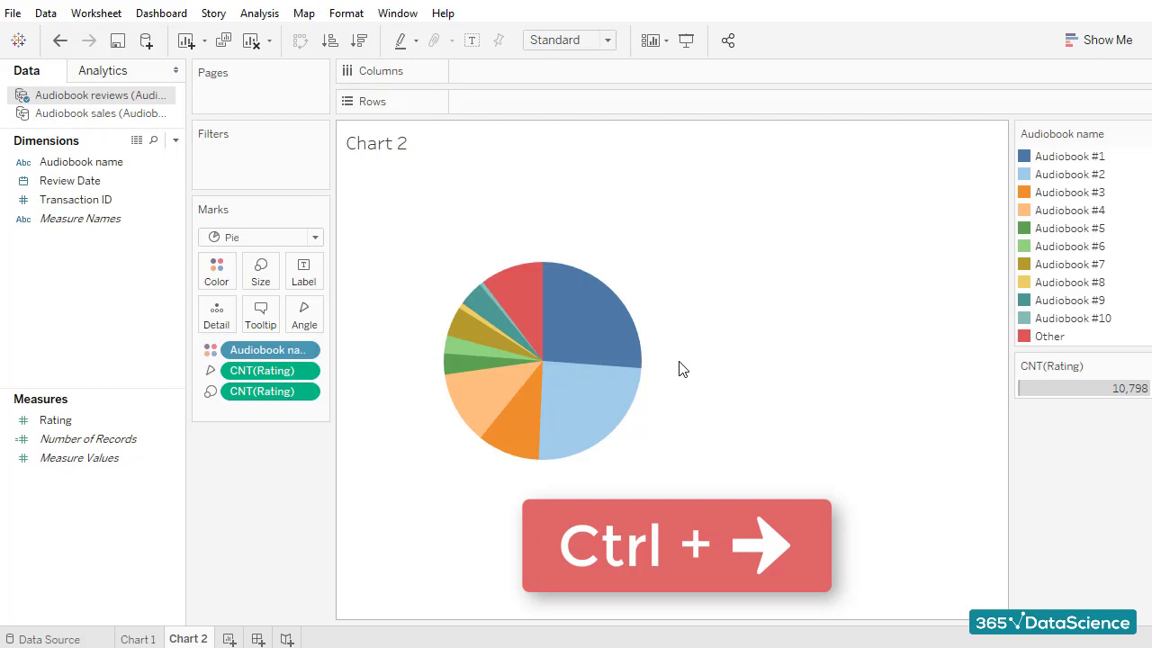
pyautogui.hotkey('ctrl', 'Down')
pyautogui.hotkey('ctrl', 'Down')
pyautogui.hotkey('ctrl', 'Down')
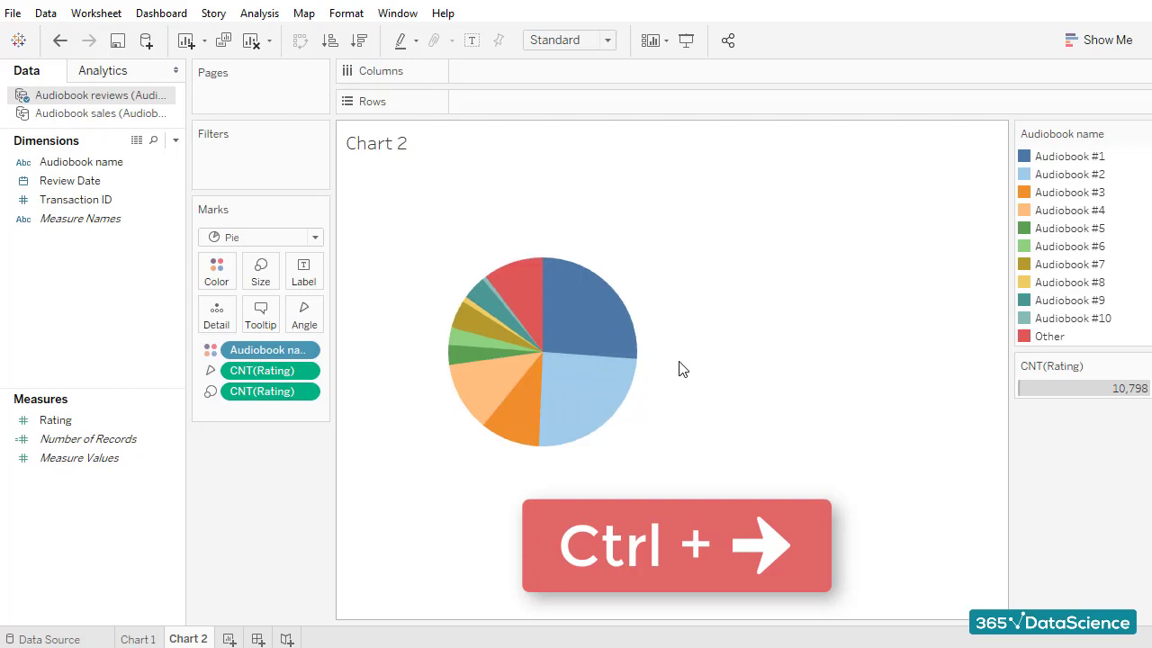
pyautogui.hotkey('ctrl', 'Down')
pyautogui.hotkey('ctrl', 'Down')
pyautogui.hotkey('ctrl', 'Down')
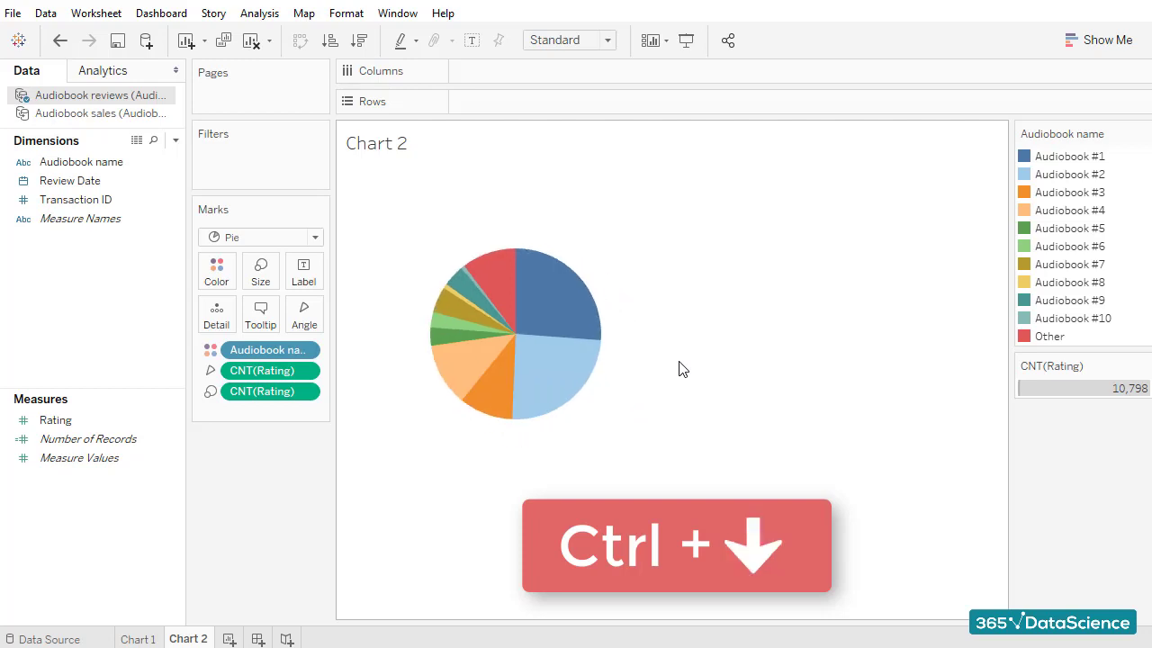
pyautogui.hotkey('ctrl', 'Left')
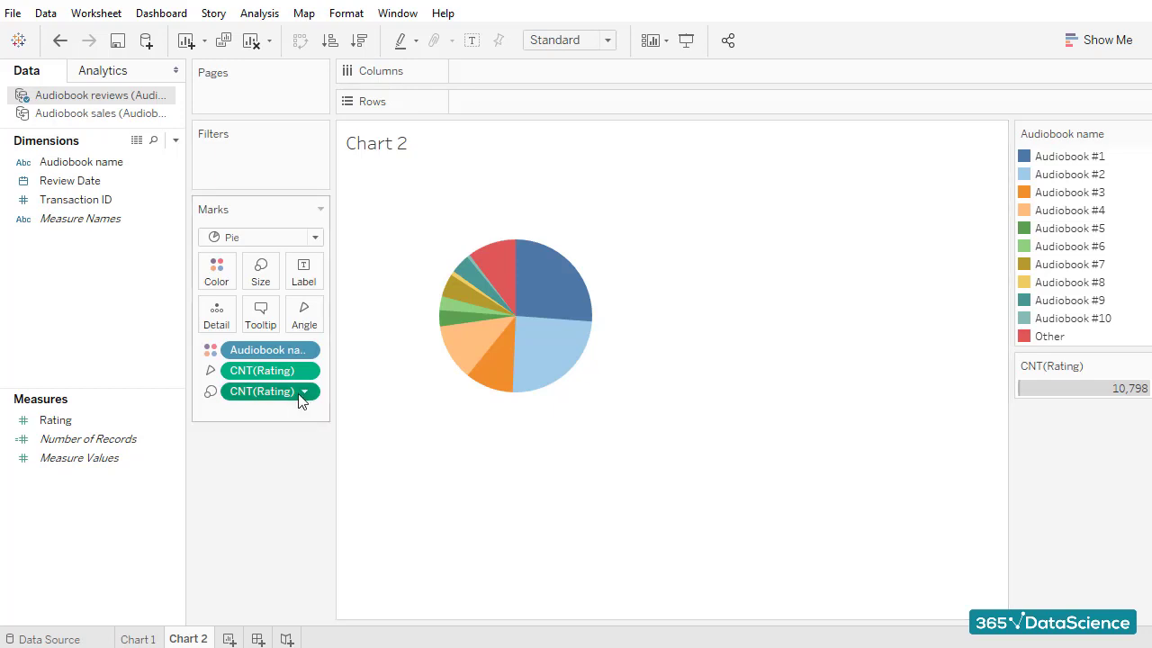
# Move CNT(Rating) to Label so each slice shows its count, from 2,826 down to 319
pyautogui.moveTo(302, 393); pyautogui.dragTo(319, 282)
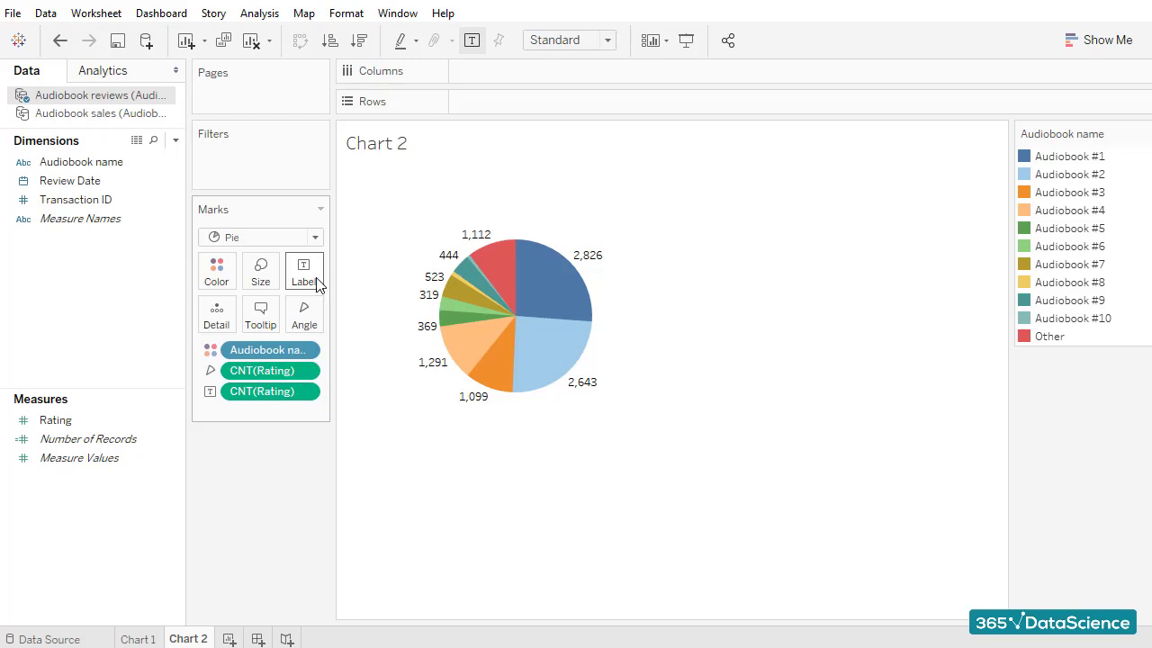
pyautogui.click(259, 13)
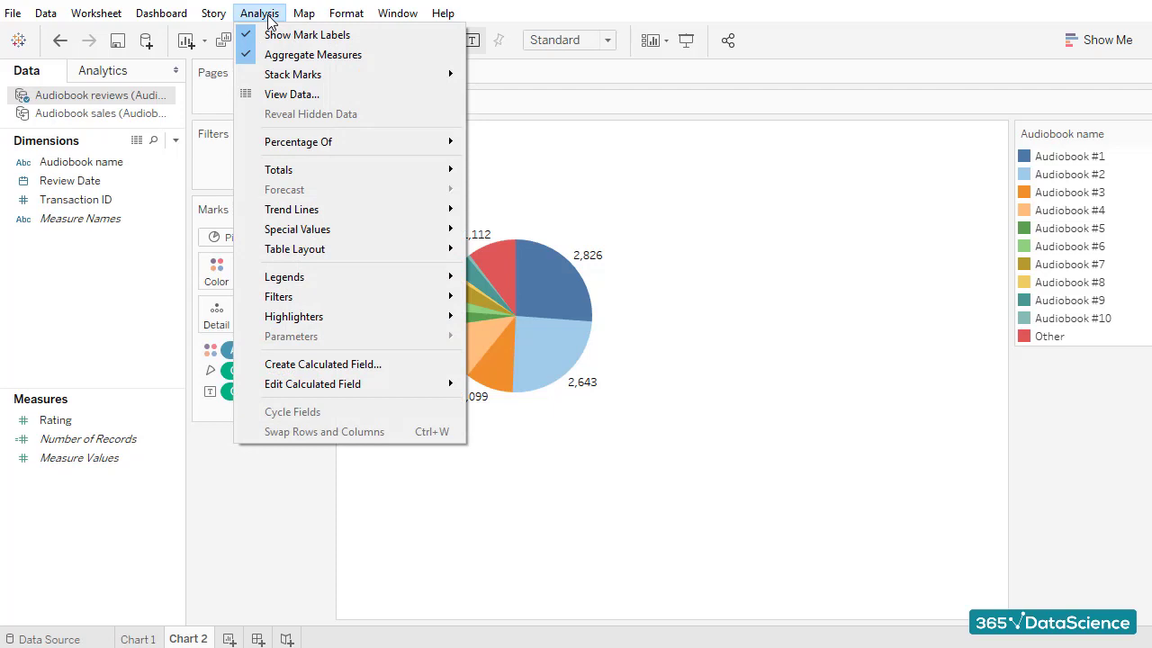
# Compute the slice labels as Percentage Of Table, giving values like 26.17% and 24.48%
pyautogui.moveTo(432, 144)
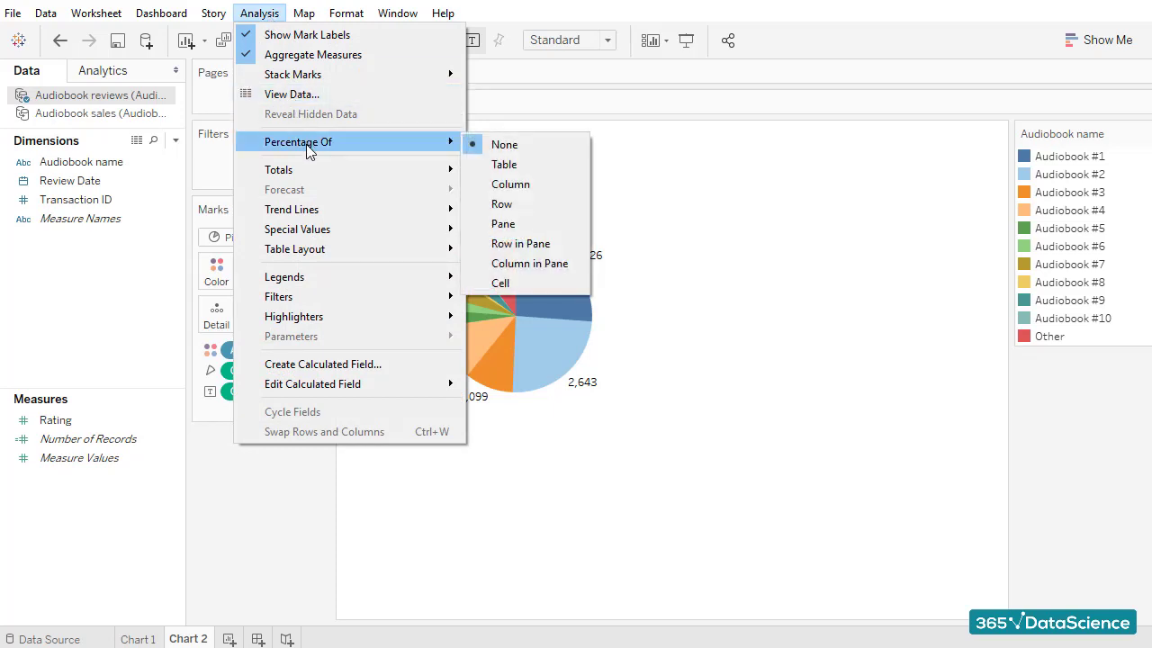
pyautogui.click(506, 165)
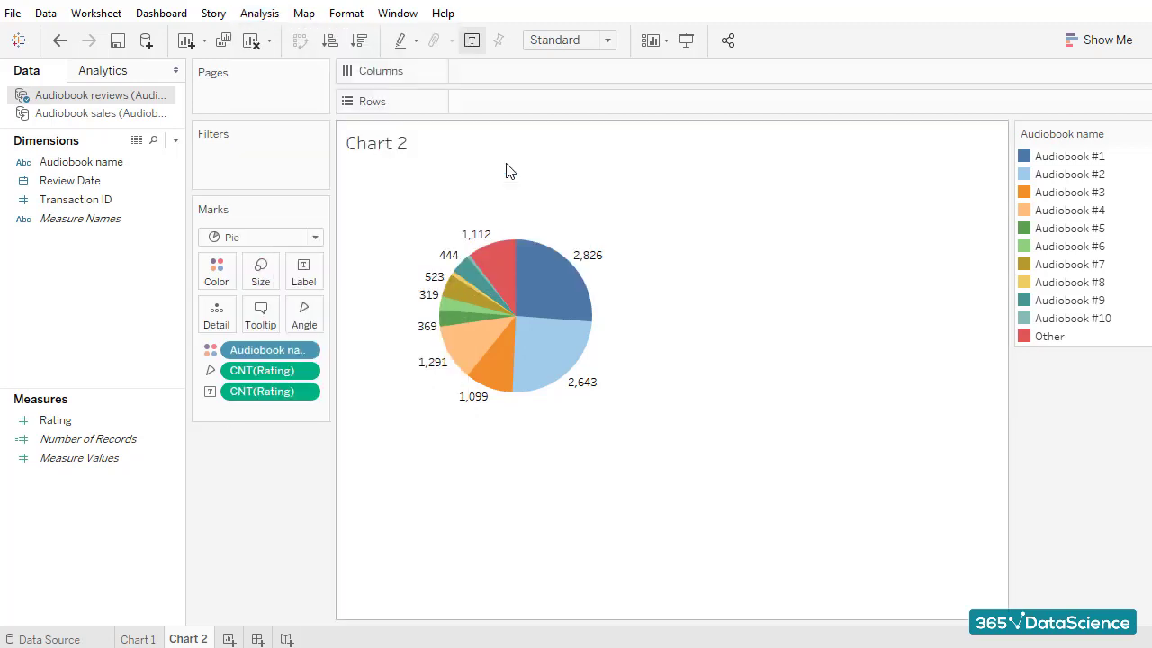